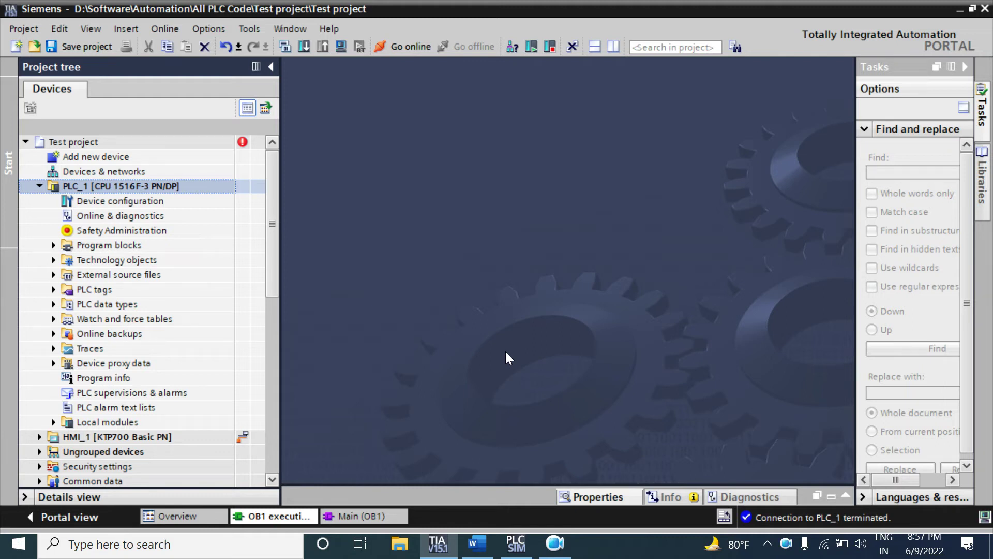
Step: Review the Program2/Network2 shape in the Word diagram document
click(481, 548)
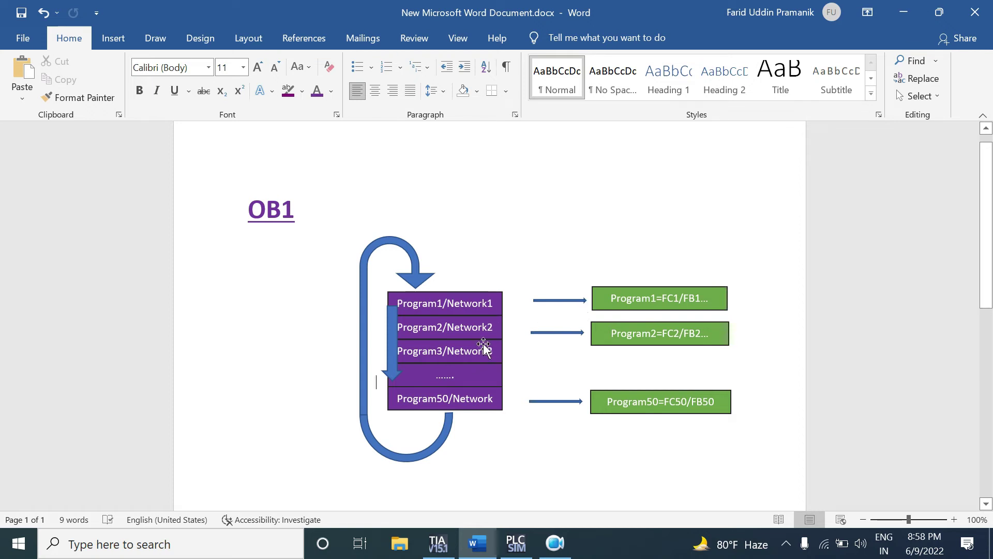
click(465, 327)
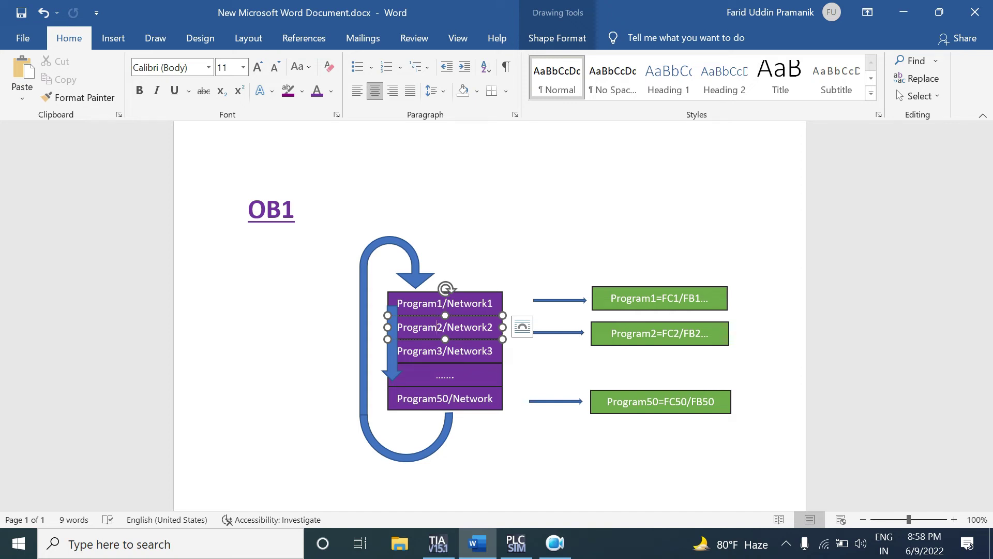
click(526, 278)
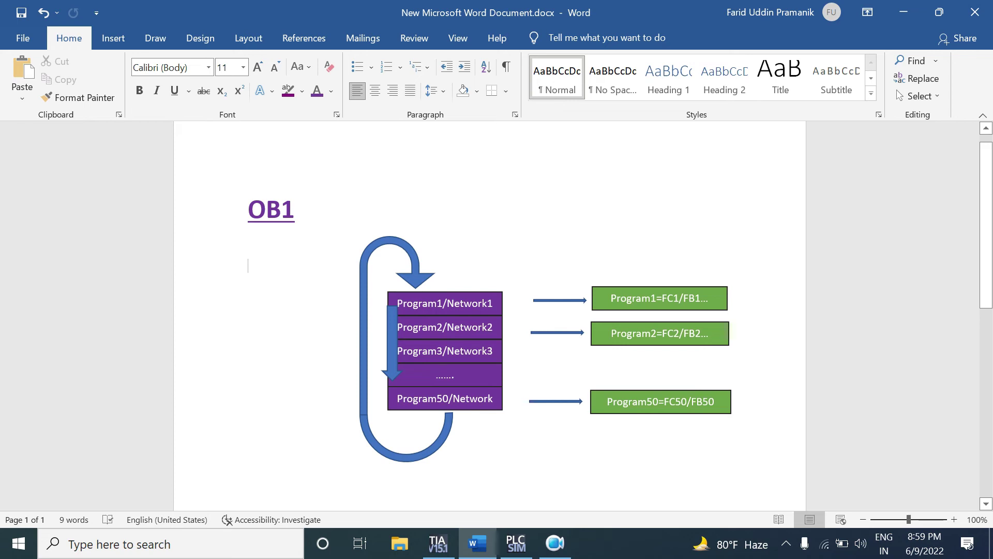
Step: Back in the PLC project, open the OB1 execution [FC2] block from Program blocks
click(437, 546)
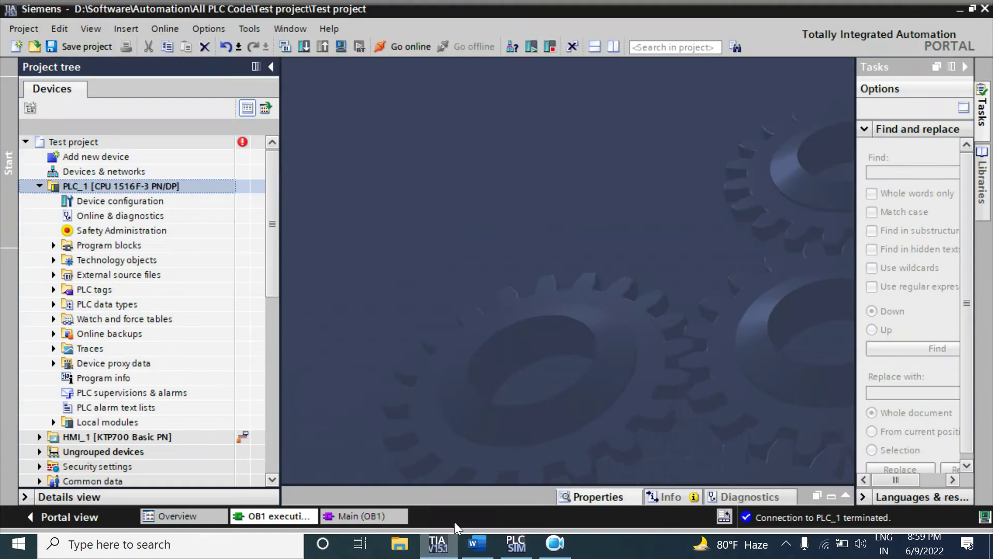
click(54, 245)
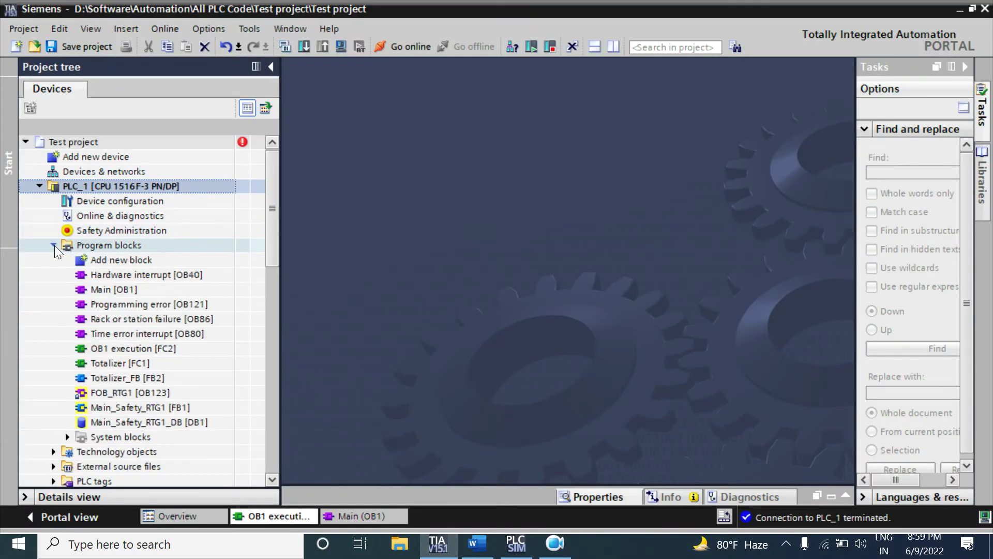
double_click(175, 348)
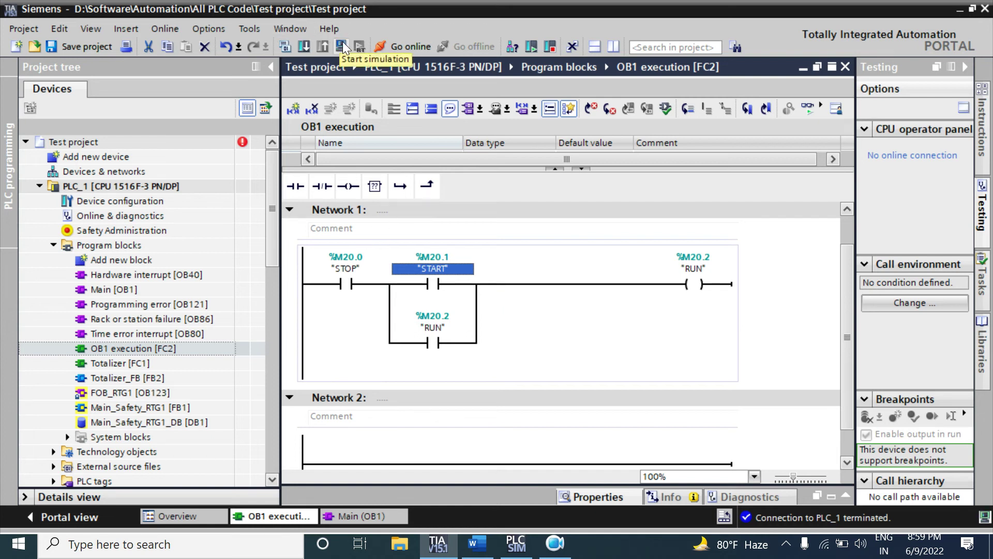
click(306, 43)
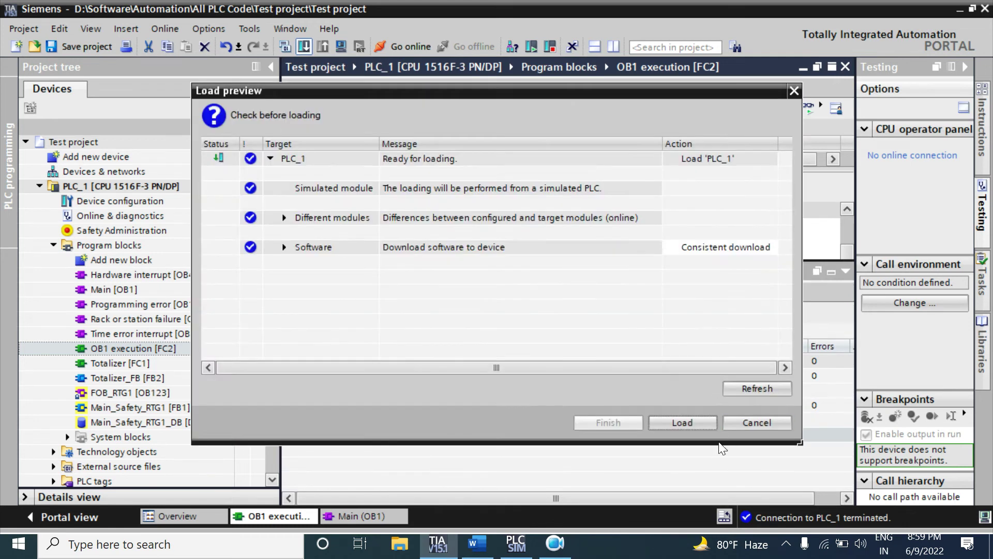
Step: Load the program onto PLC_1, hide the Info log, and go online with PLC_1
click(693, 426)
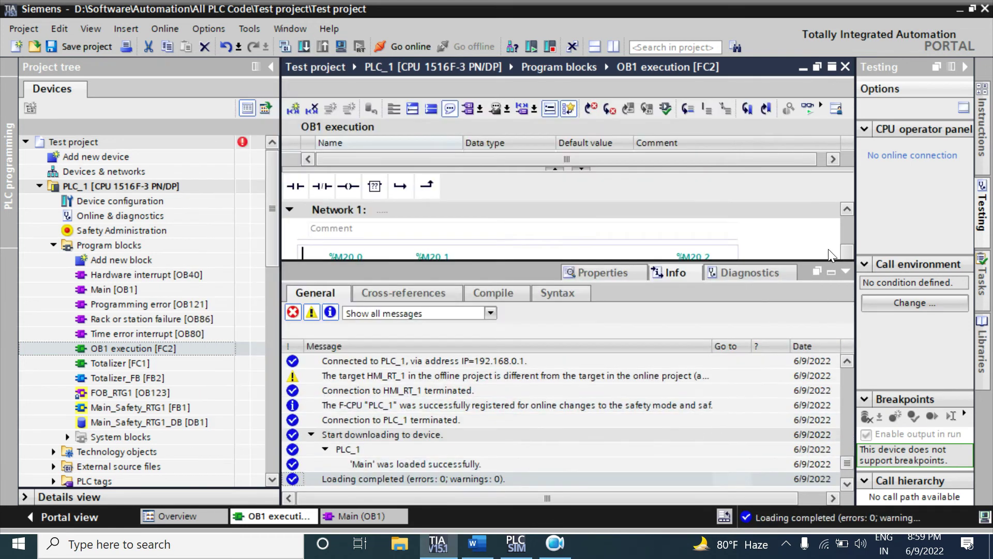
click(846, 271)
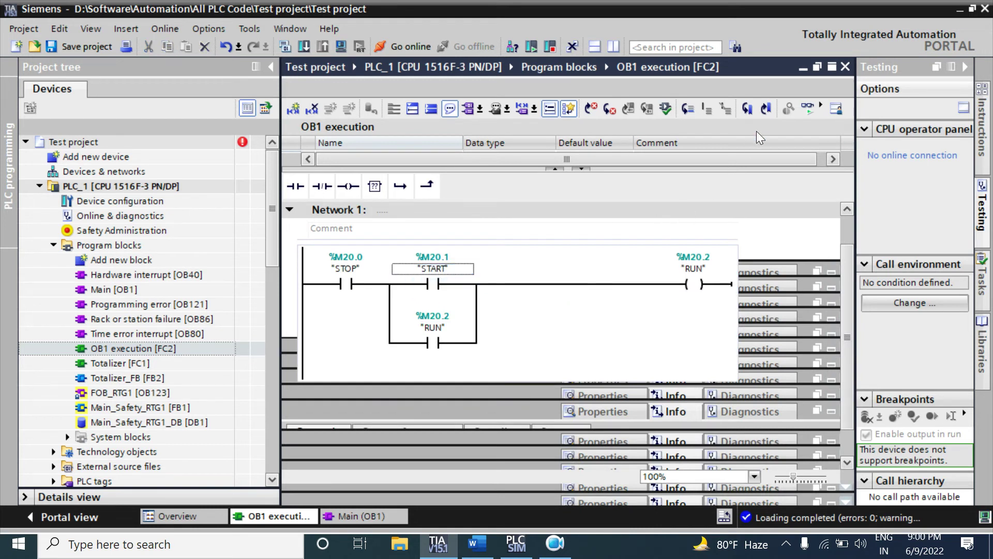
click(809, 111)
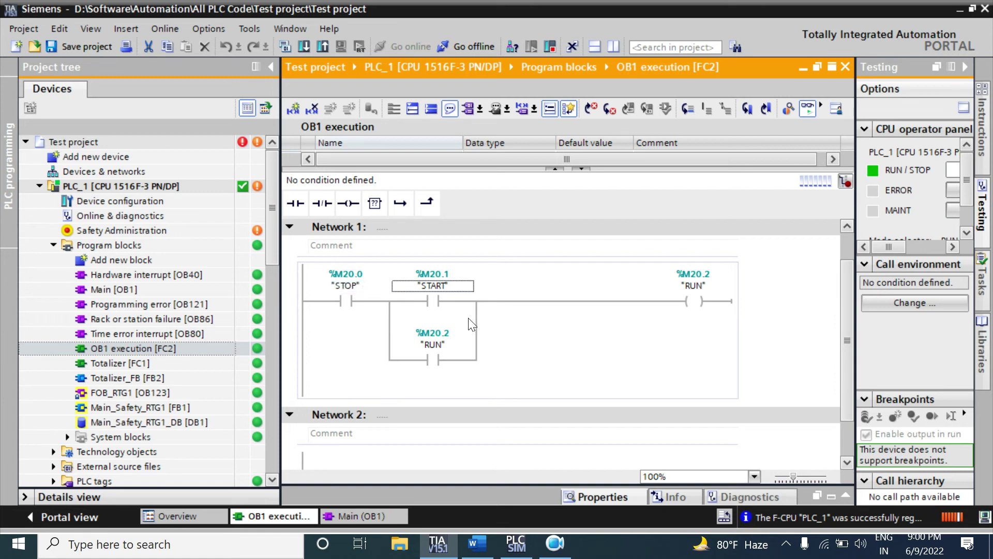
Step: Browse the FC2 network and project tree, then open Main [OB1] from Program blocks
click(346, 301)
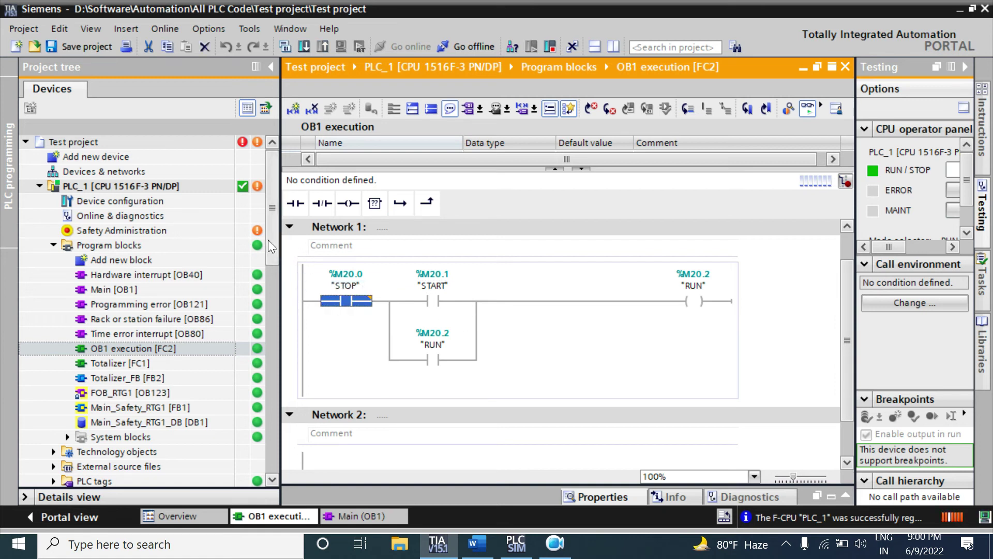
scroll(273, 246, down, 1)
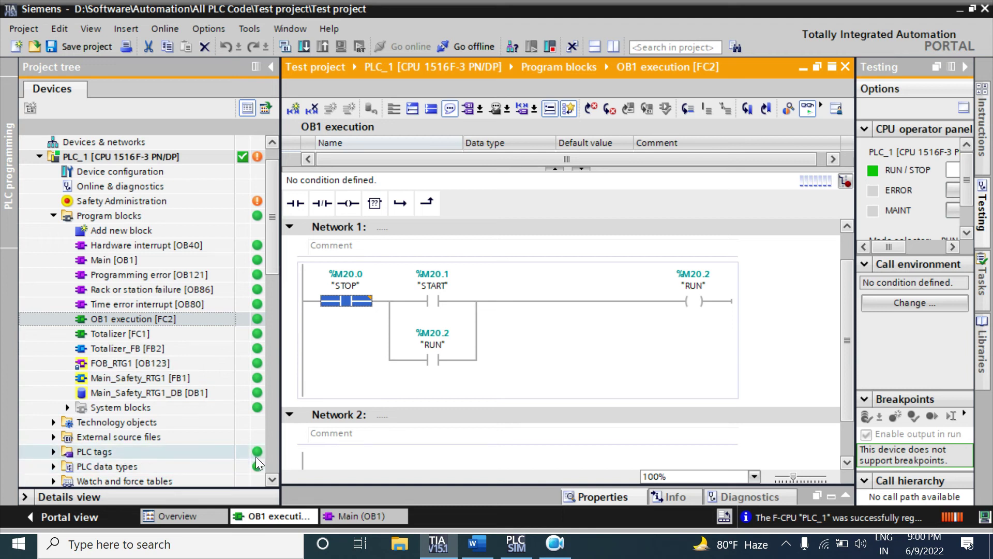
click(177, 305)
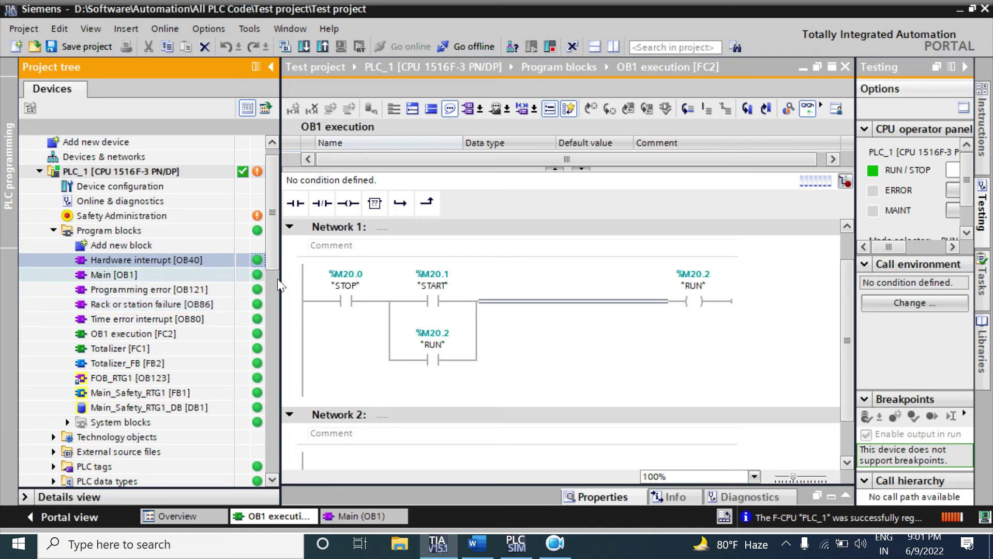
click(423, 311)
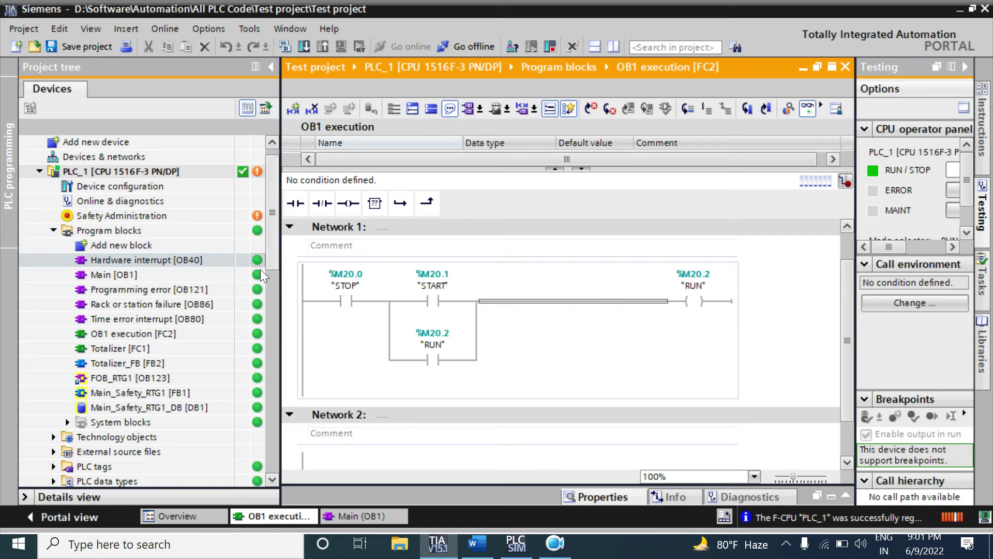
click(149, 333)
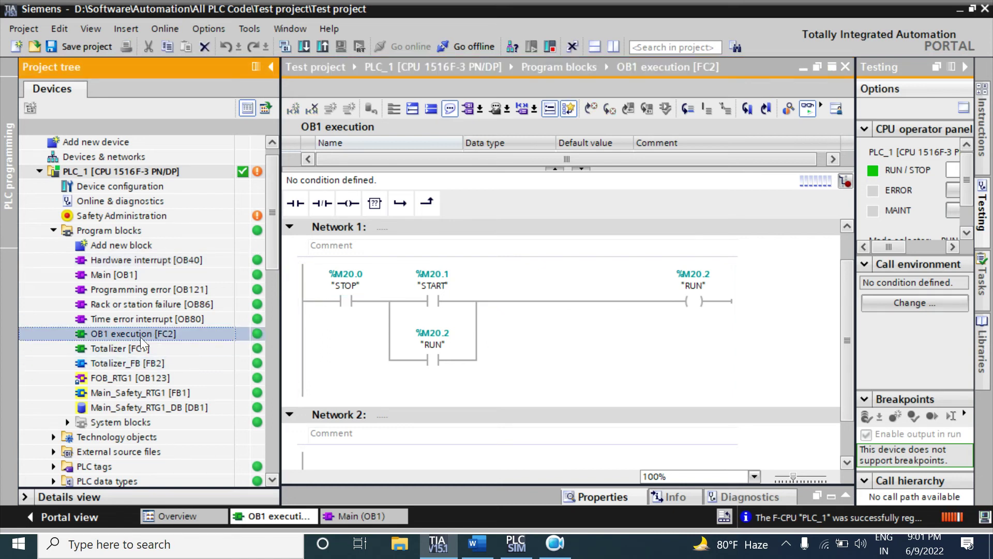
double_click(116, 276)
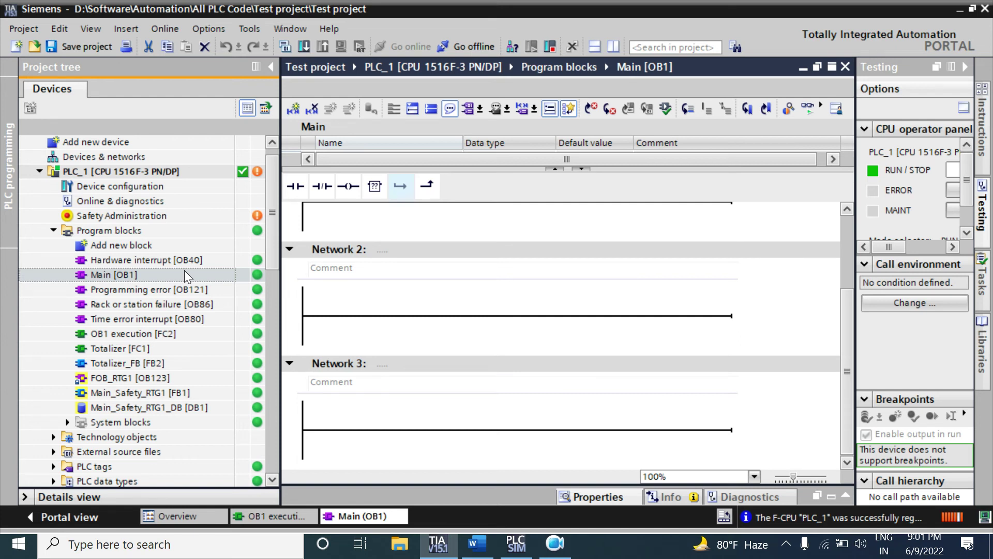
Step: Drag OB1 execution [FC2] into Main's Network 1 and download the change to PLC_1
click(160, 334)
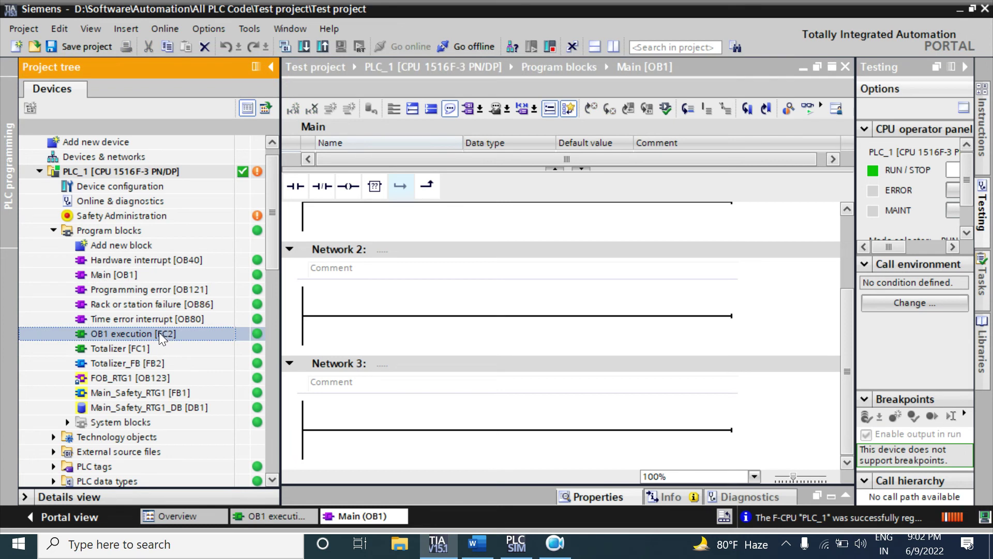
mouse_move(160, 334)
mouse_down()
mouse_move(491, 326)
mouse_move(499, 316)
mouse_up()
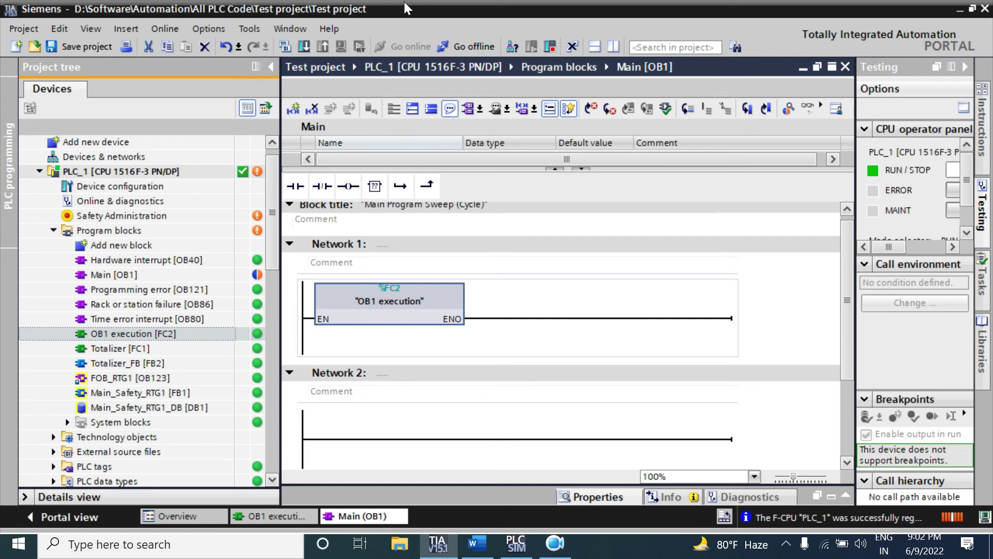
click(305, 45)
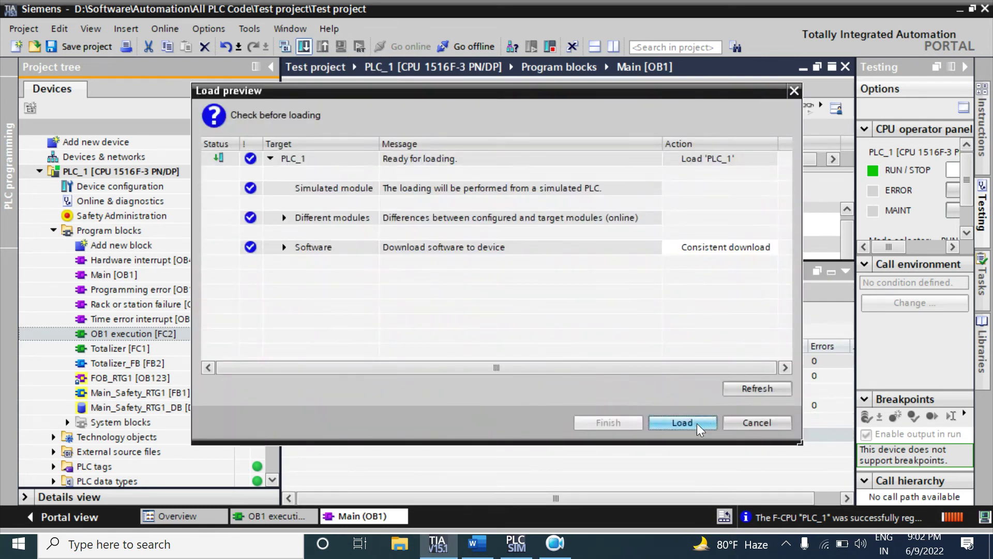
click(696, 423)
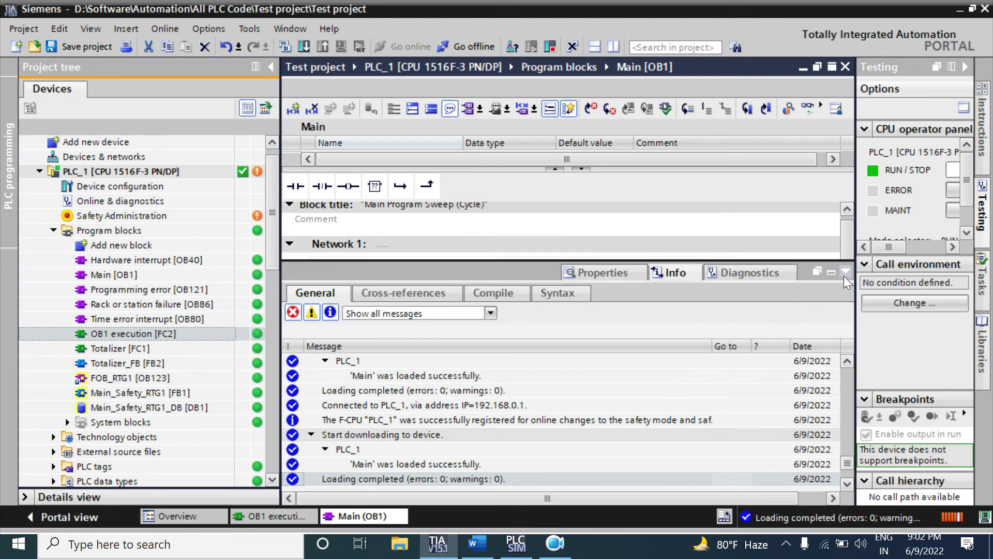
Step: Hide the Info log, return to OB1 execution [FC2], and turn on live monitoring
click(844, 271)
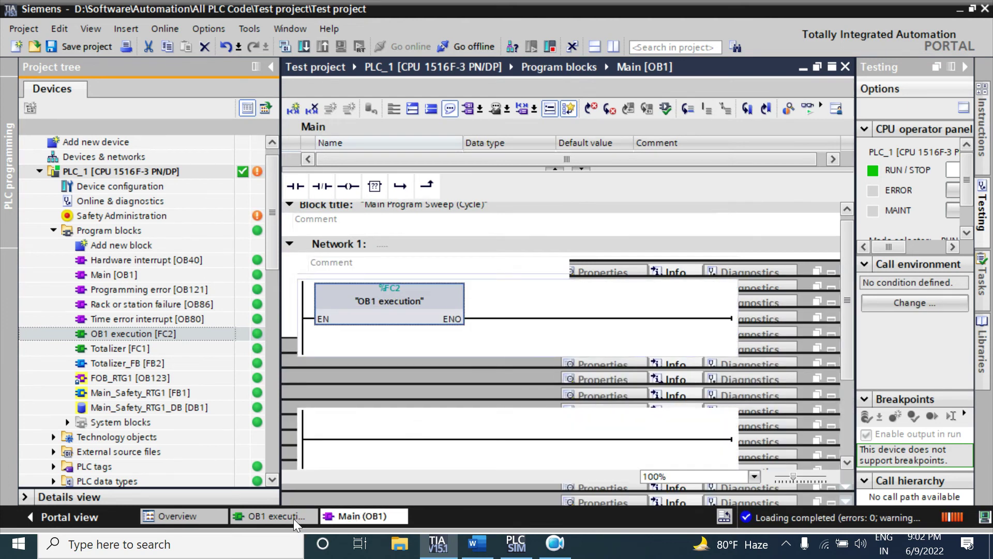
click(293, 518)
click(810, 108)
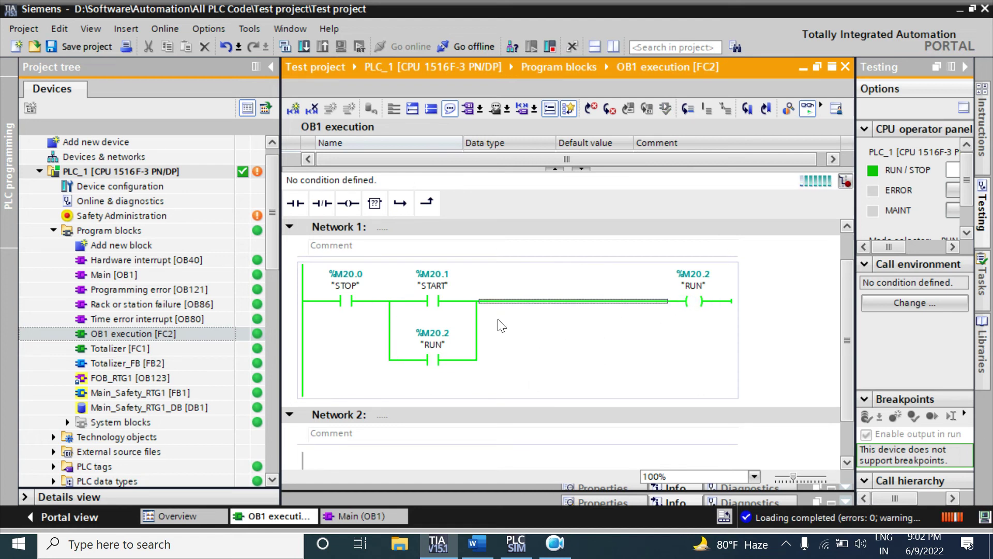
Step: Modify the STOP and START operands online from their context menus
click(349, 295)
right_click(351, 294)
mouse_move(452, 14)
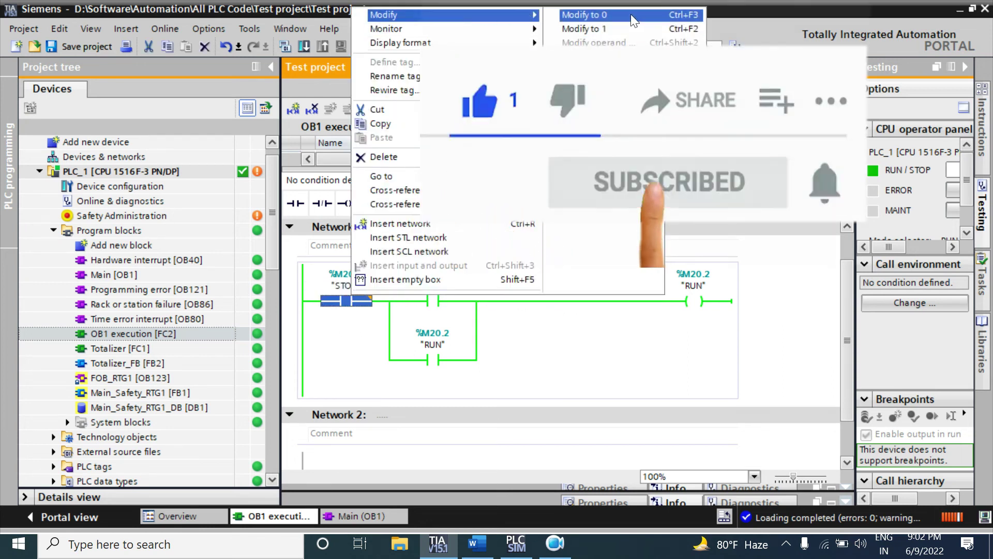
click(633, 30)
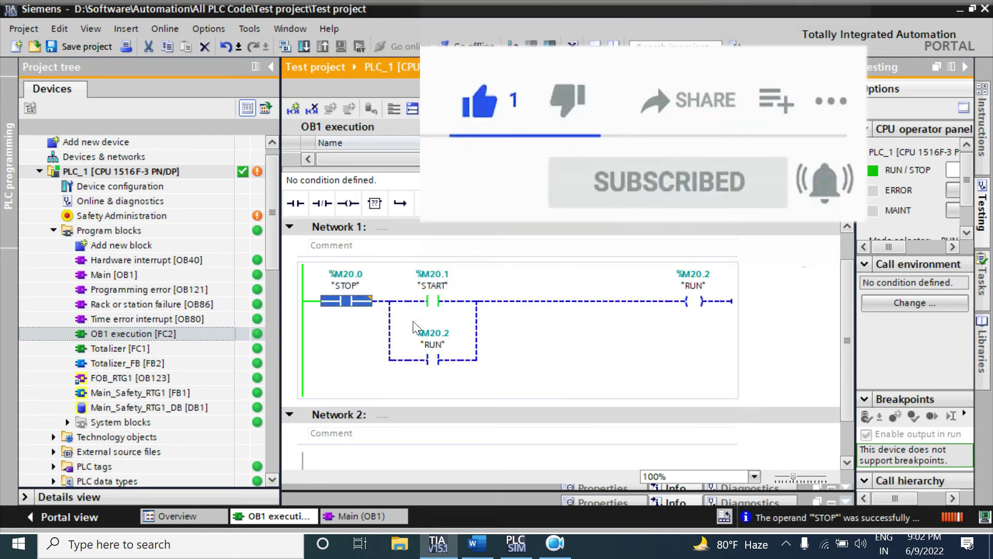
right_click(433, 300)
mouse_move(497, 34)
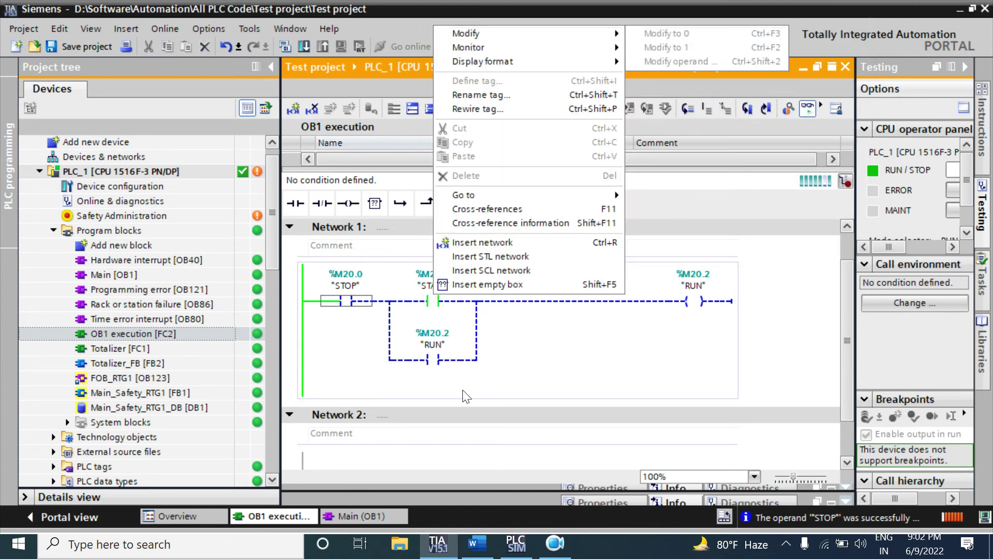
click(431, 300)
right_click(431, 300)
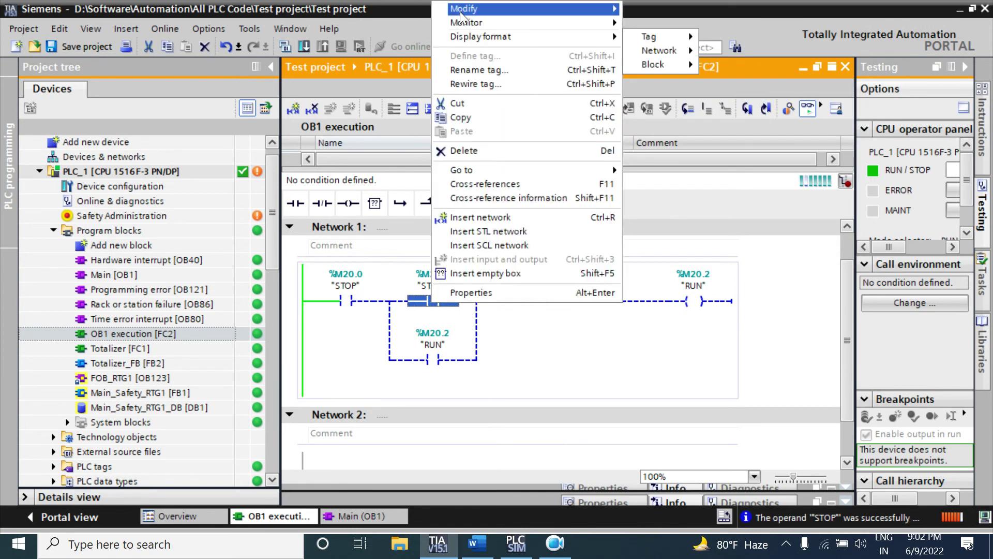
click(691, 8)
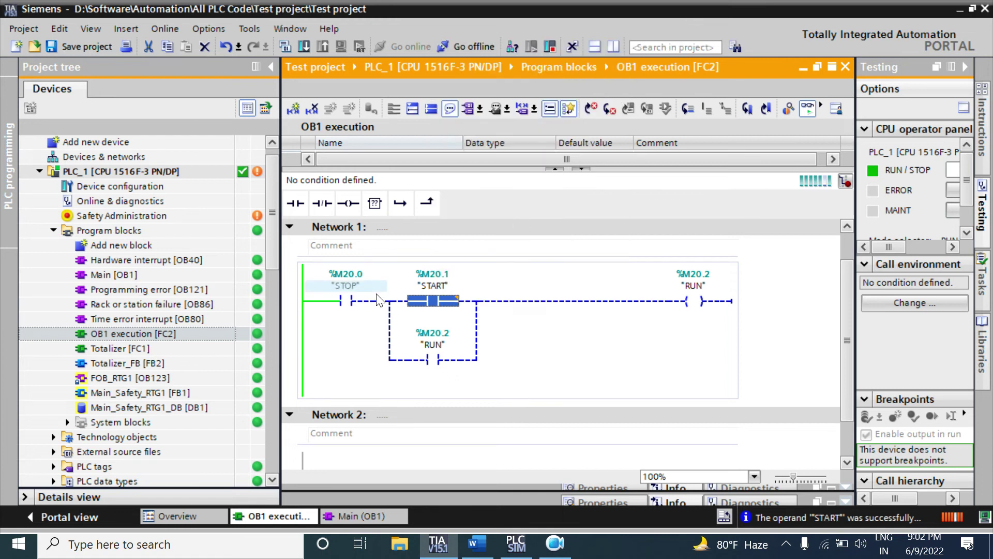
click(652, 318)
Step: Set STOP to 1, then START to 1 and back to 0, keeping RUN latched
click(352, 299)
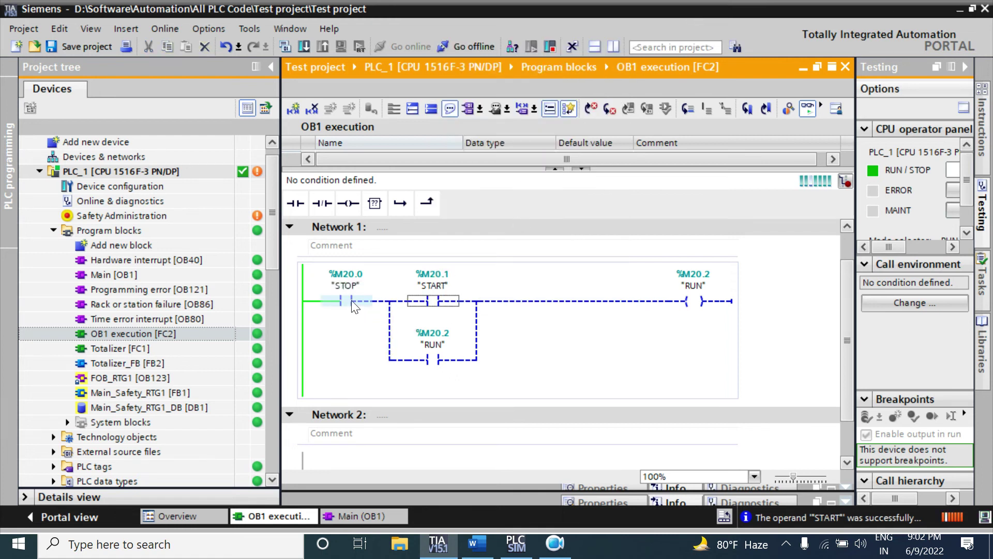
right_click(352, 301)
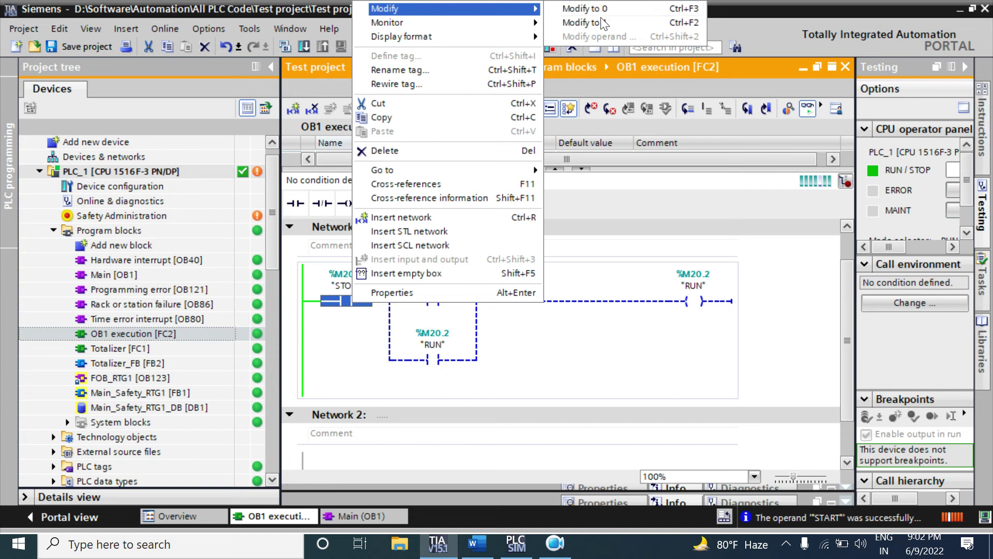
click(601, 20)
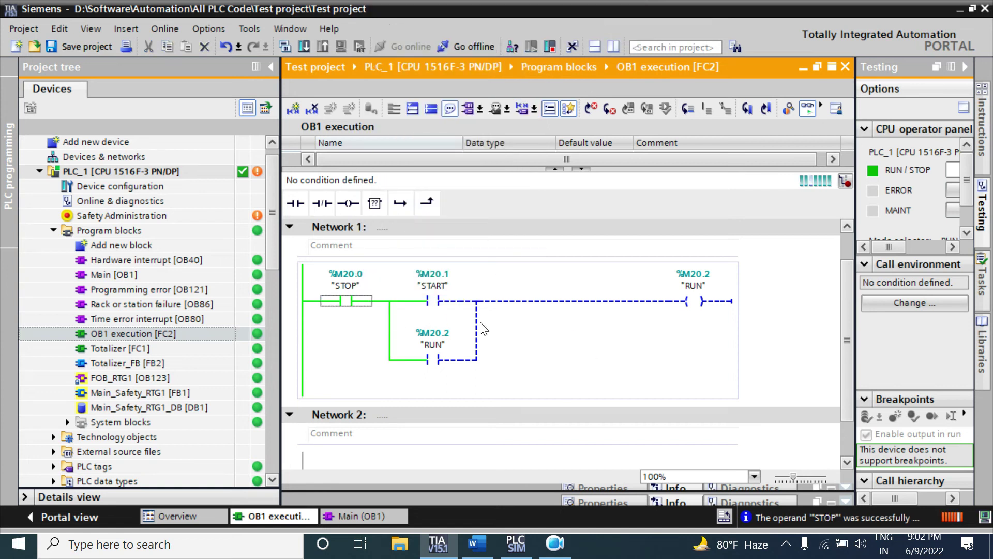
click(438, 304)
right_click(437, 305)
mouse_move(497, 9)
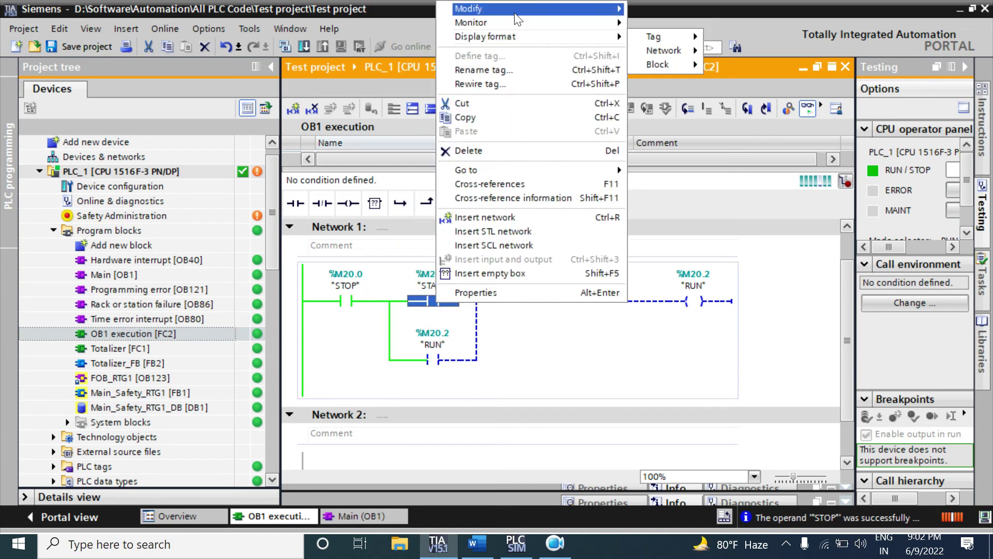
click(699, 22)
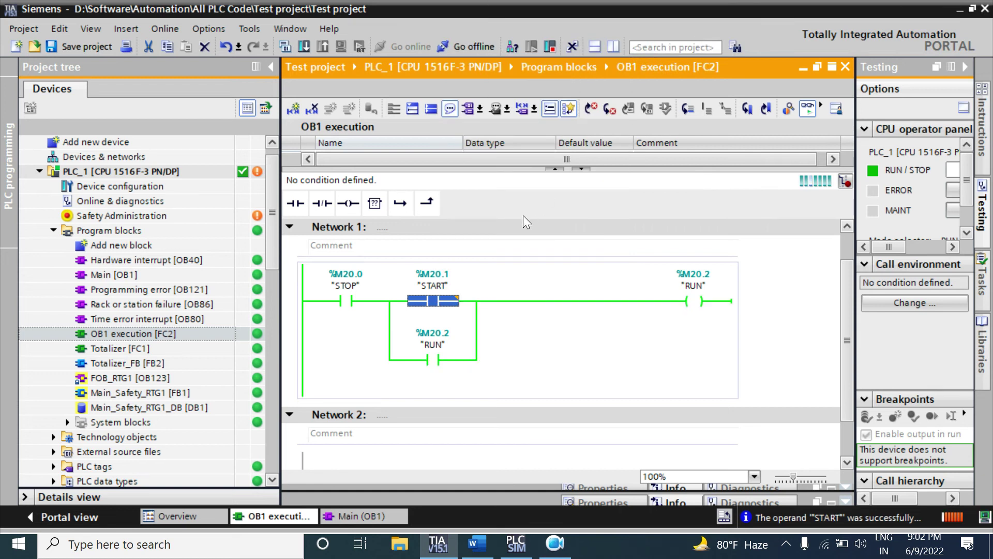
right_click(429, 301)
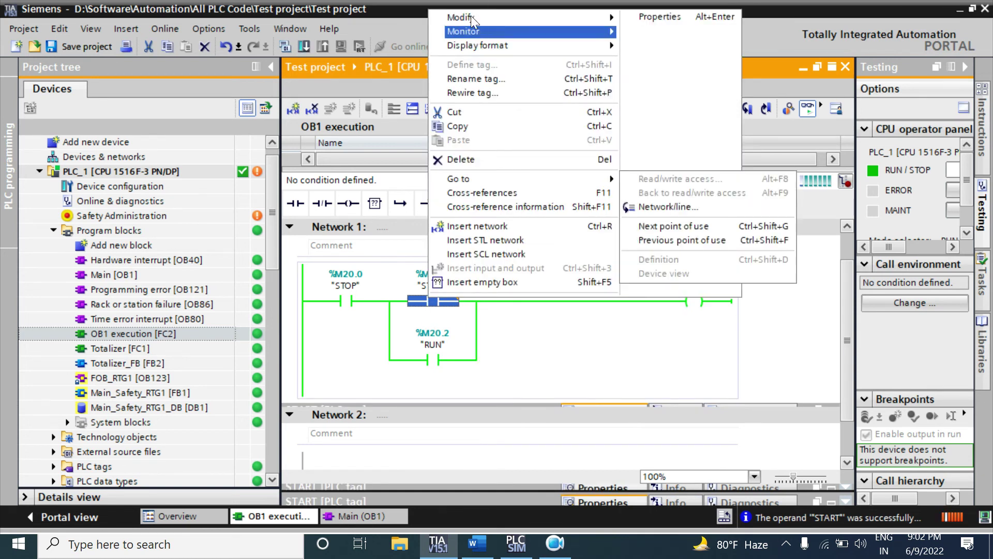
mouse_move(459, 17)
click(680, 17)
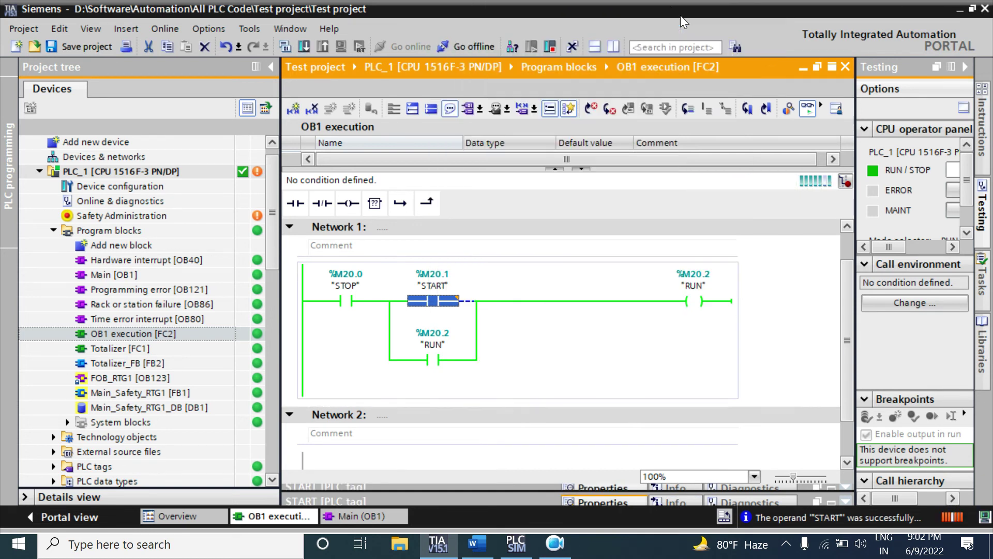
click(566, 348)
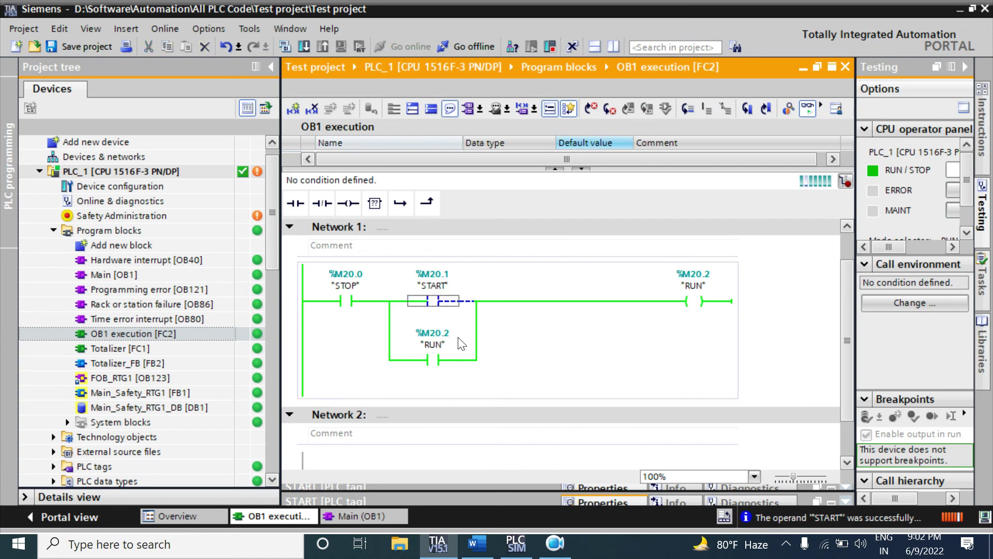
Step: Set STOP to 0 to drop out RUN, then restore STOP to 1
right_click(345, 300)
mouse_move(391, 8)
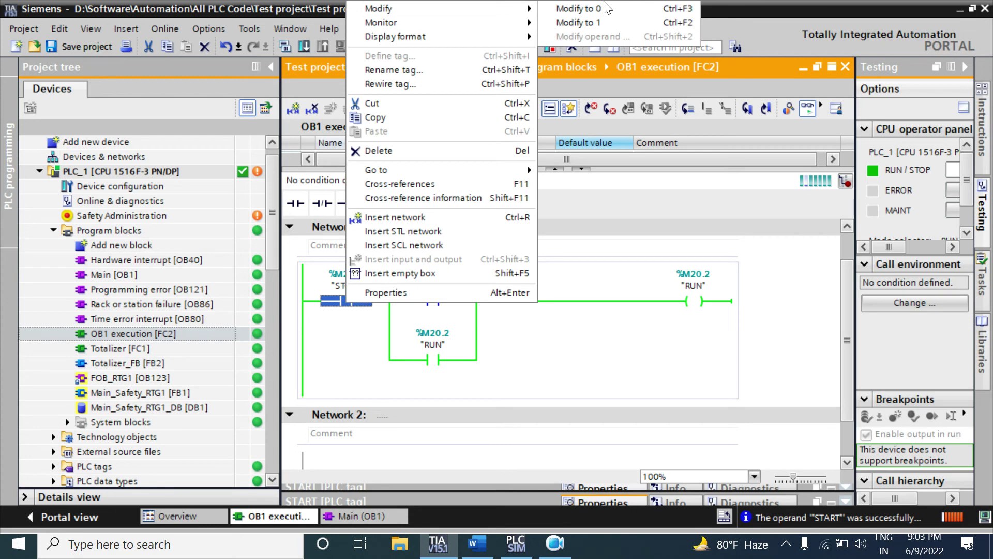
click(590, 9)
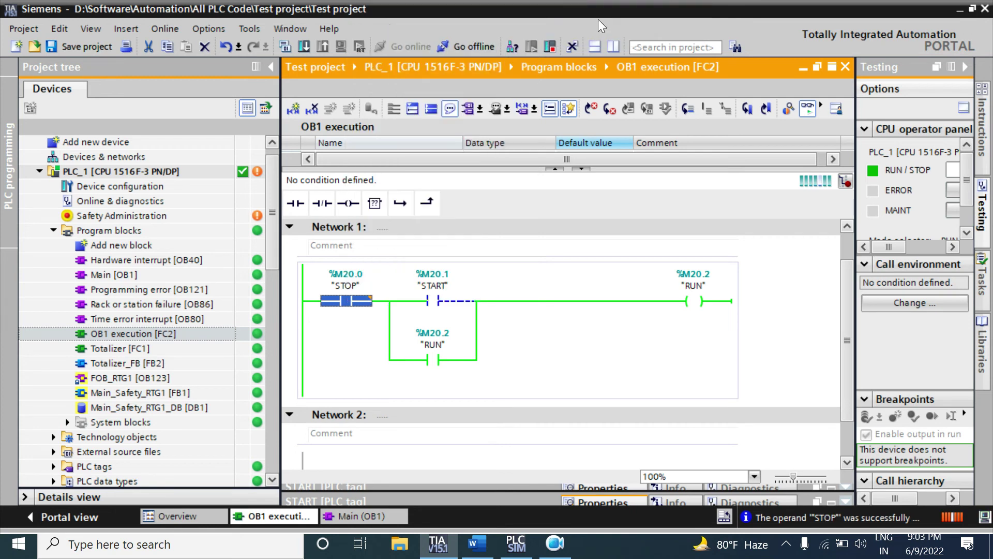
right_click(348, 297)
mouse_move(381, 17)
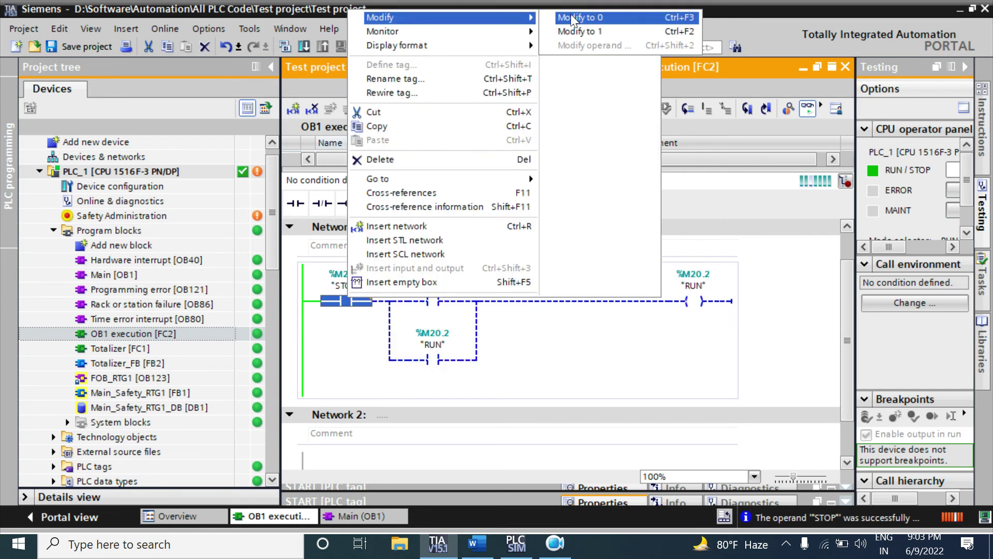
click(585, 33)
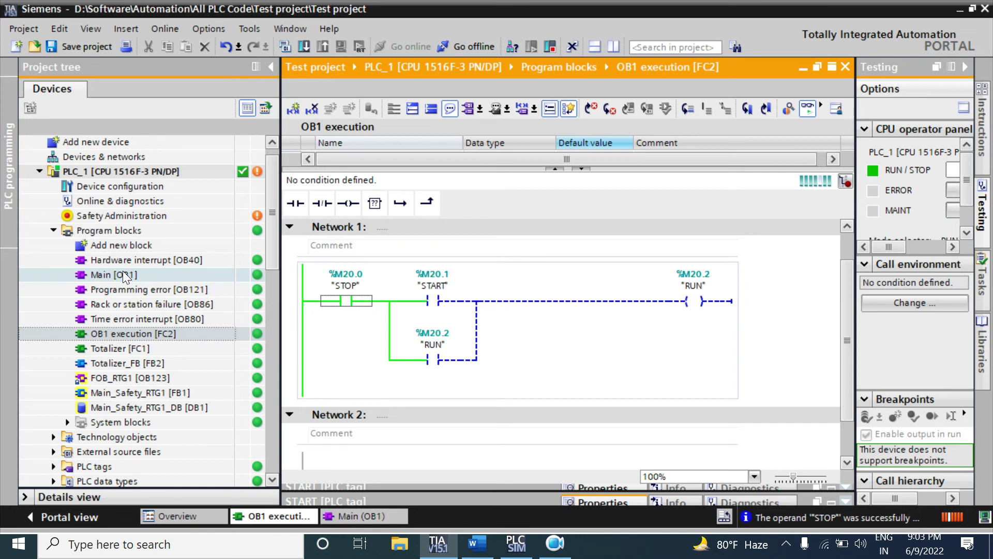
Step: Open PLC_1's Online & diagnostics and widen the CPU operator and cycle time pane
double_click(124, 203)
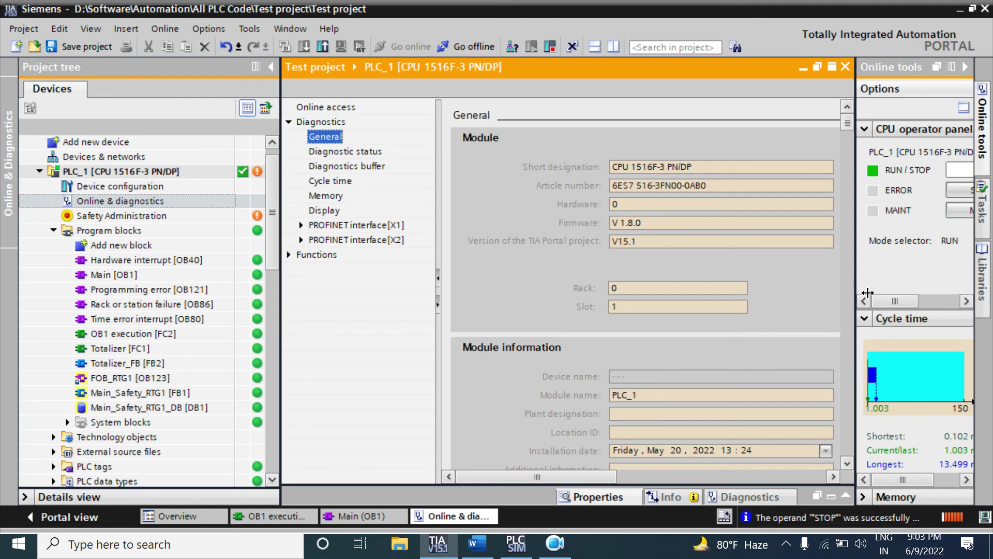
drag(867, 294, 706, 289)
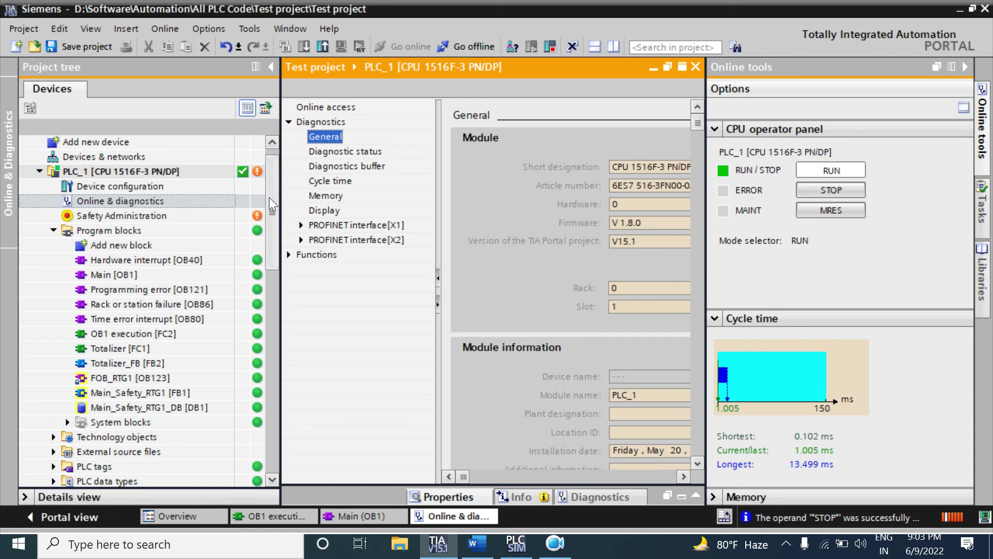
drag(270, 198, 260, 323)
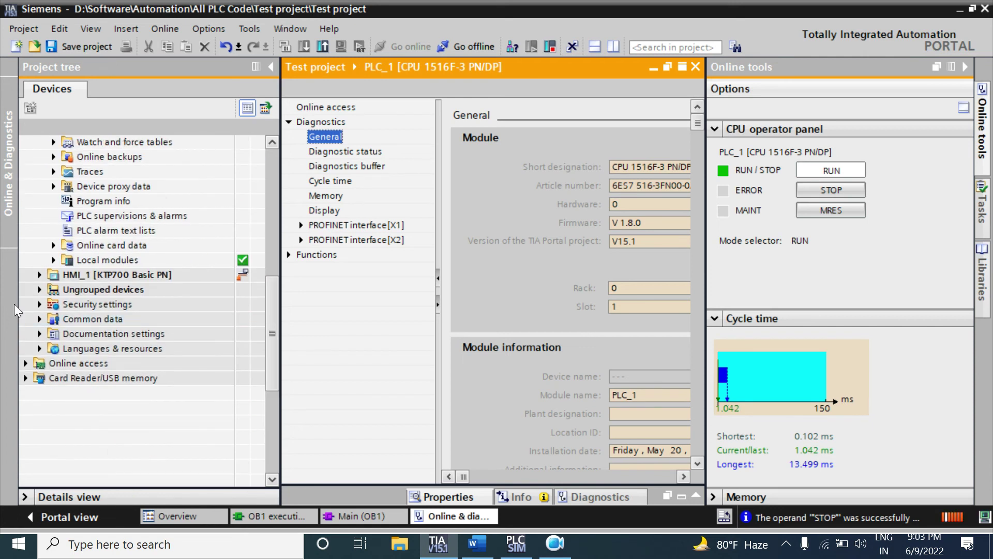
Step: Scan PLCSIM [PN/IE] for accessible devices, finding two S7-1500 CPUs, and expand 192.168.0.1
click(26, 362)
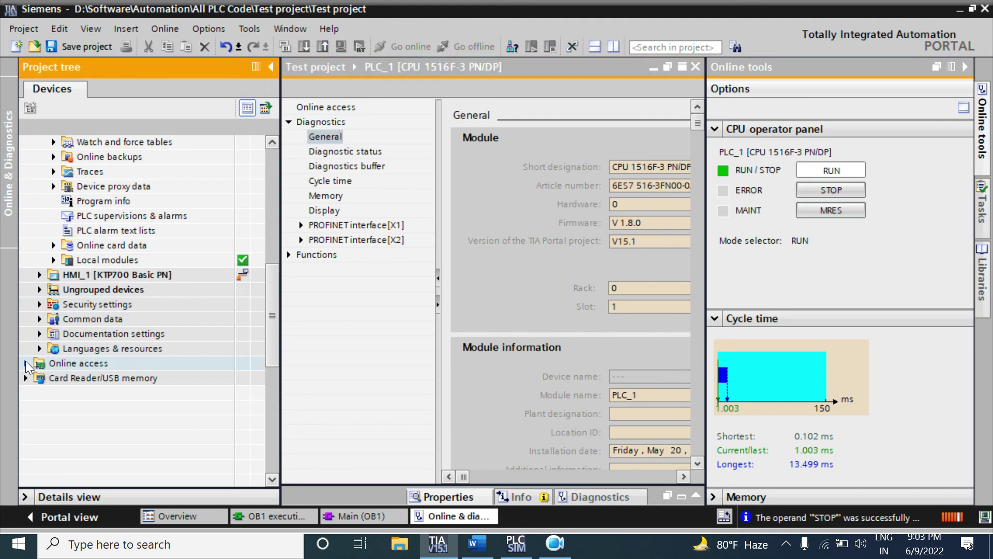
drag(268, 326, 278, 387)
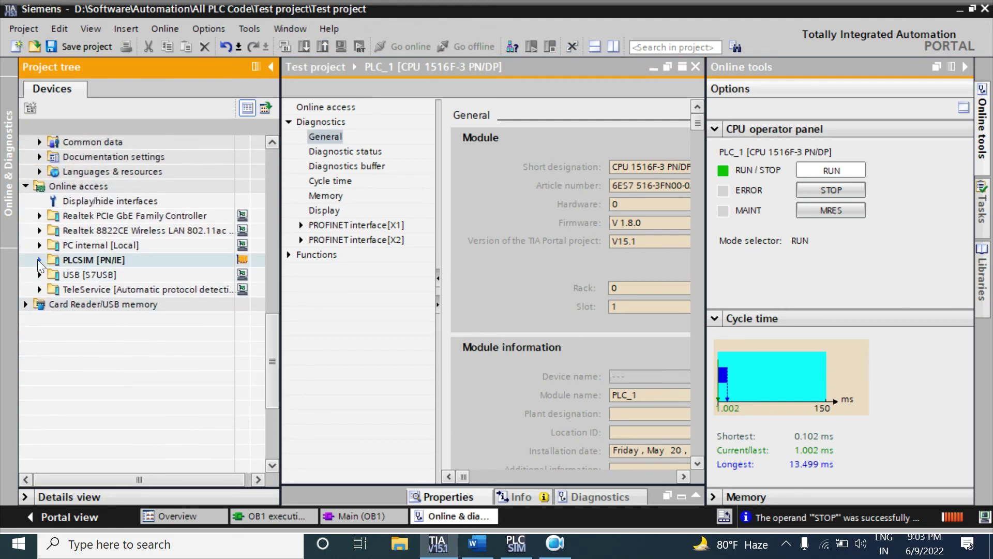
click(39, 259)
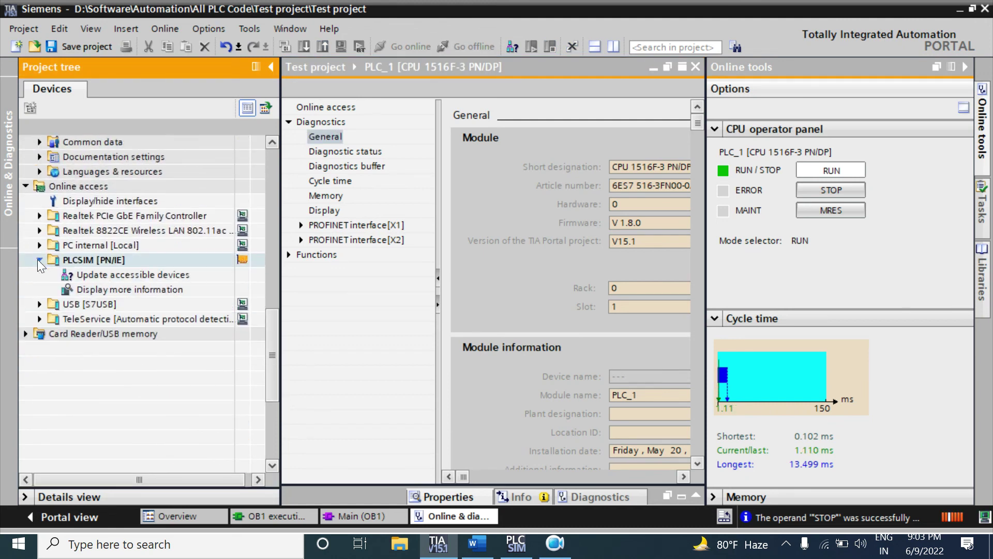
double_click(127, 275)
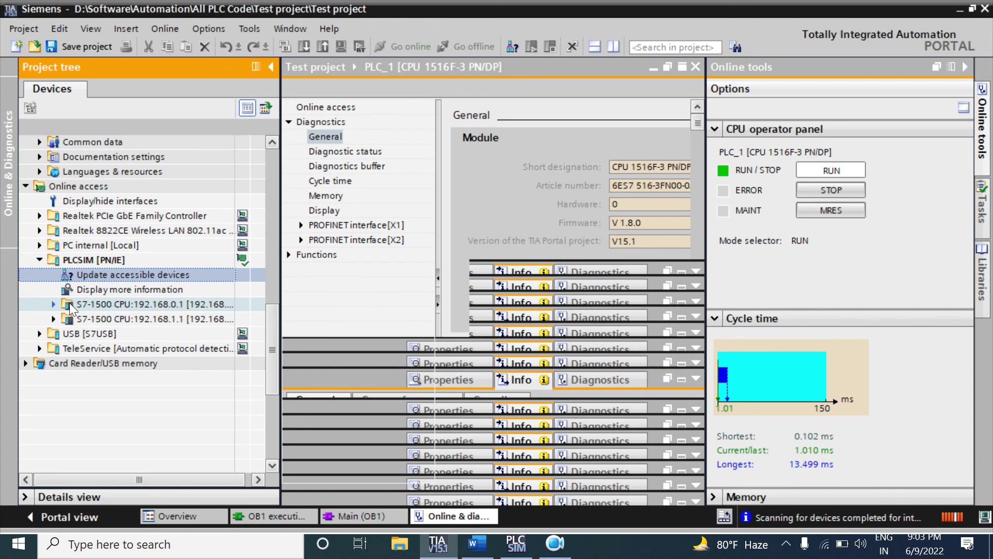
click(63, 304)
click(54, 303)
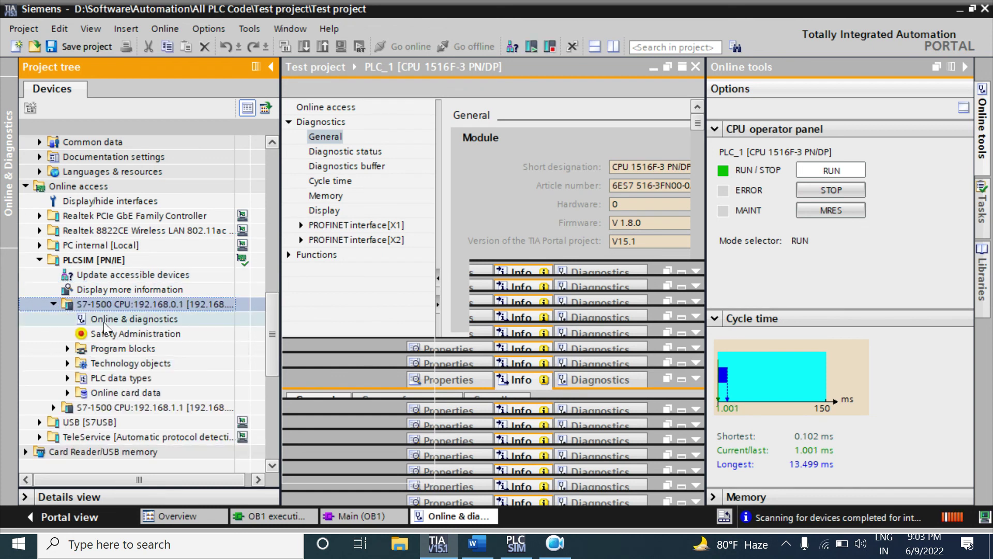
Step: Open Online & diagnostics for the 192.168.0.1 CPU and show Diagnostics > Cycle time
double_click(110, 322)
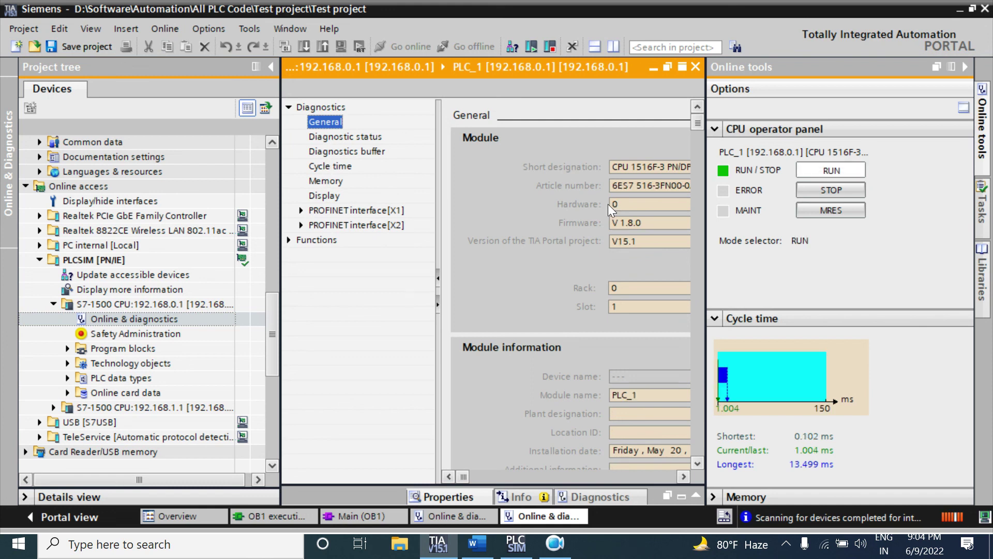
click(337, 167)
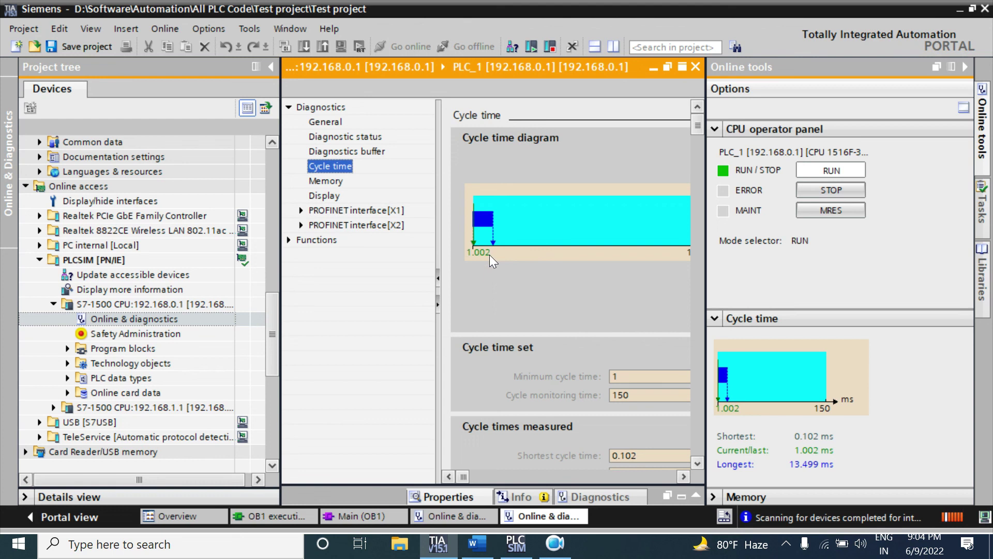